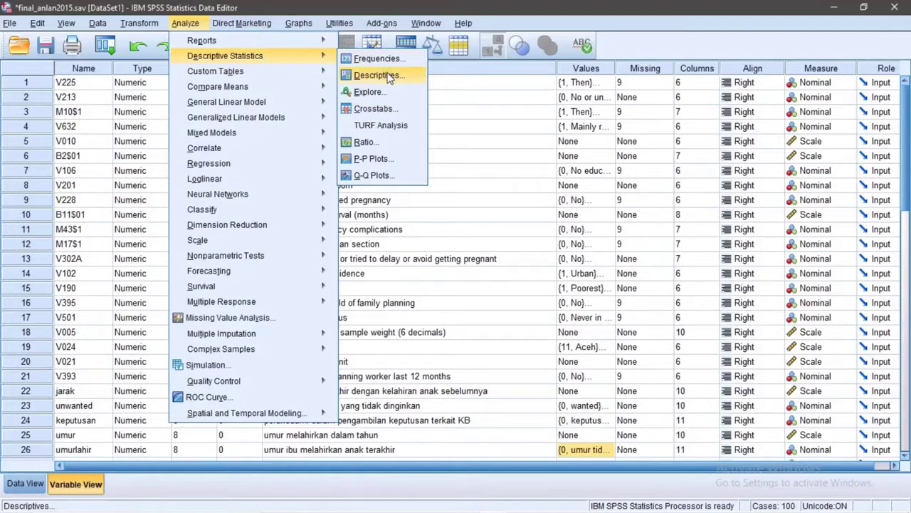
- Run Descriptives on the women's individual sample weight variable and copy its full-precision mean from the new output table
click(390, 77)
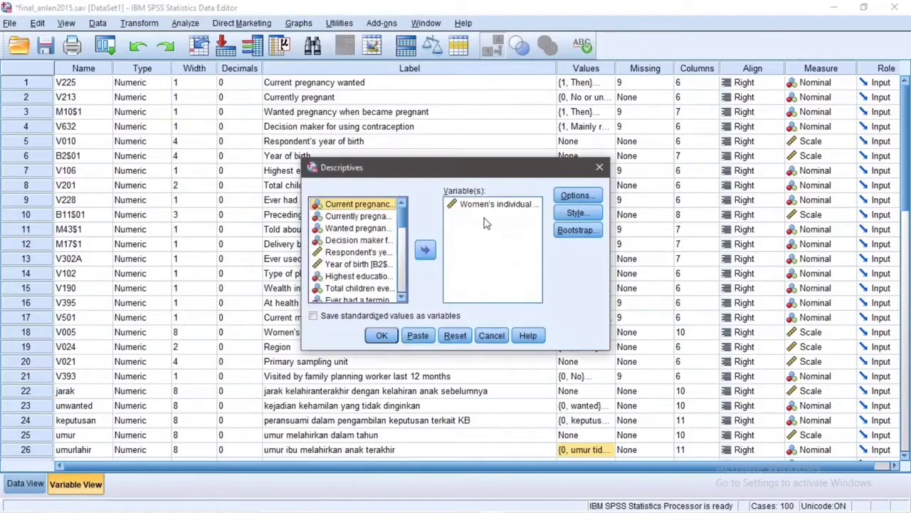
click(382, 335)
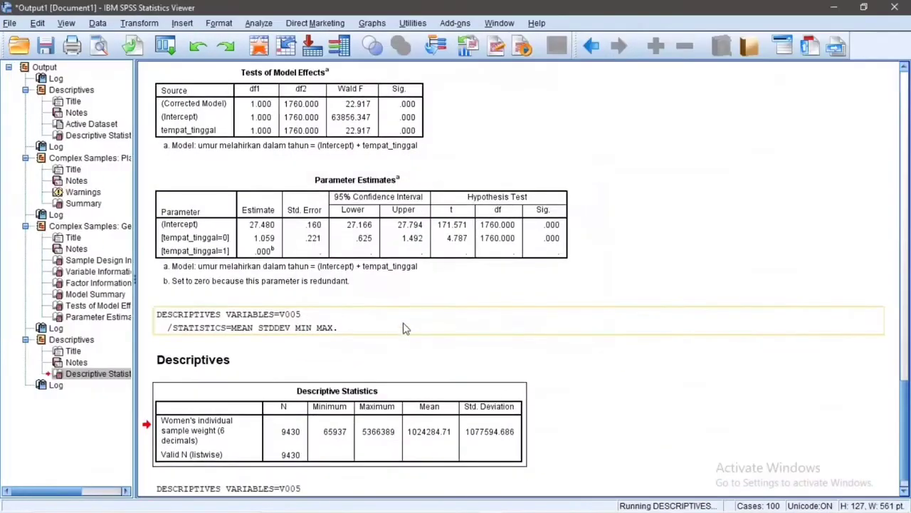
click(447, 464)
double_click(430, 437)
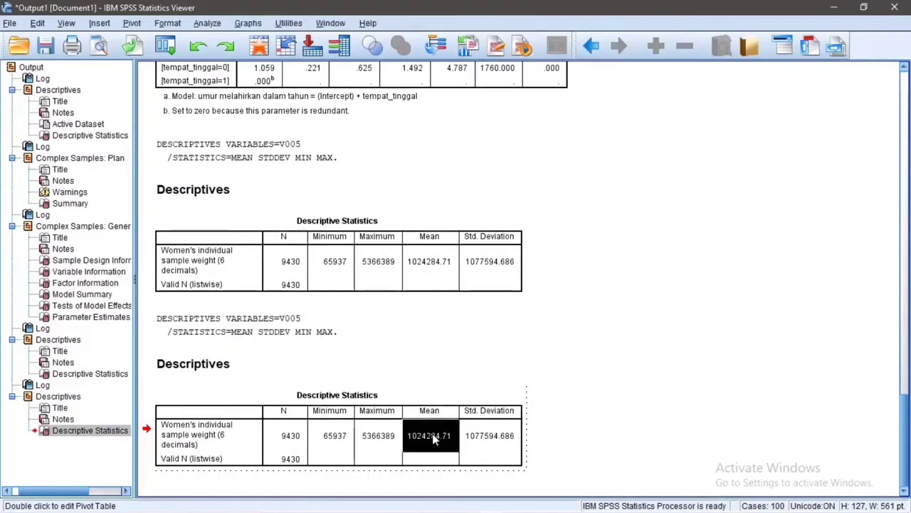
double_click(433, 438)
key(ctrl+c)
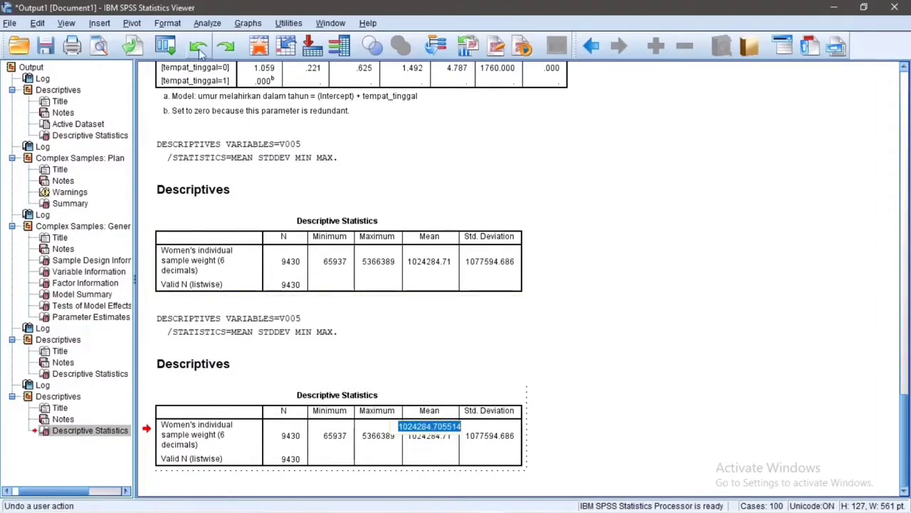
- Return to the final_anlan2015.sav data editor and begin a cleared Compute Variable definition with target variable BOBOT_NORMAL
click(331, 22)
click(351, 110)
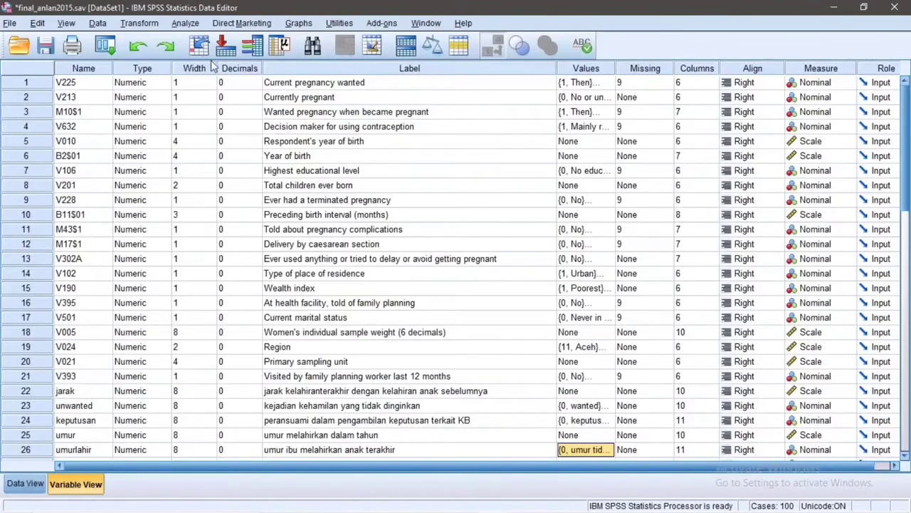
click(140, 26)
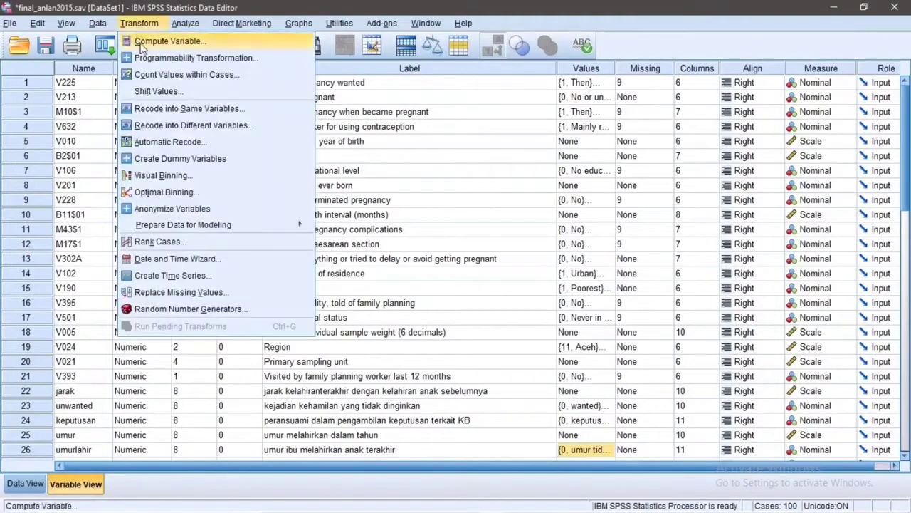
click(141, 45)
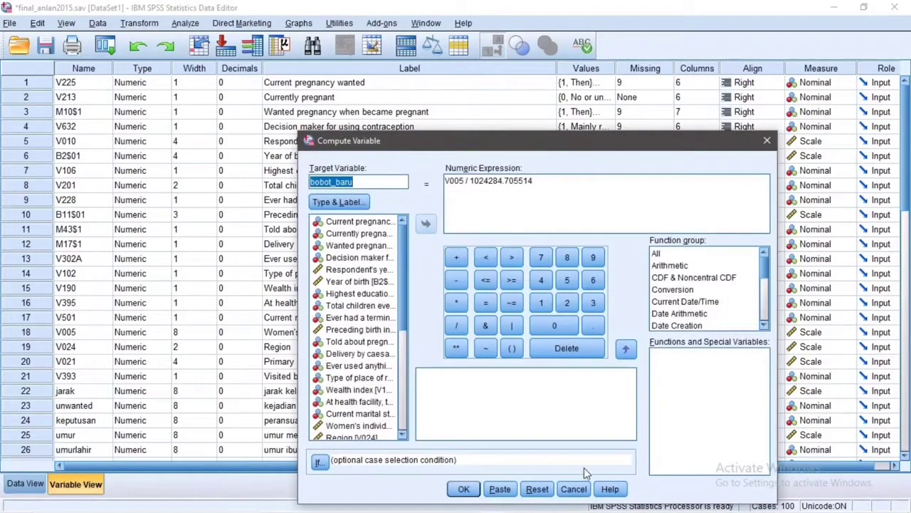
click(536, 488)
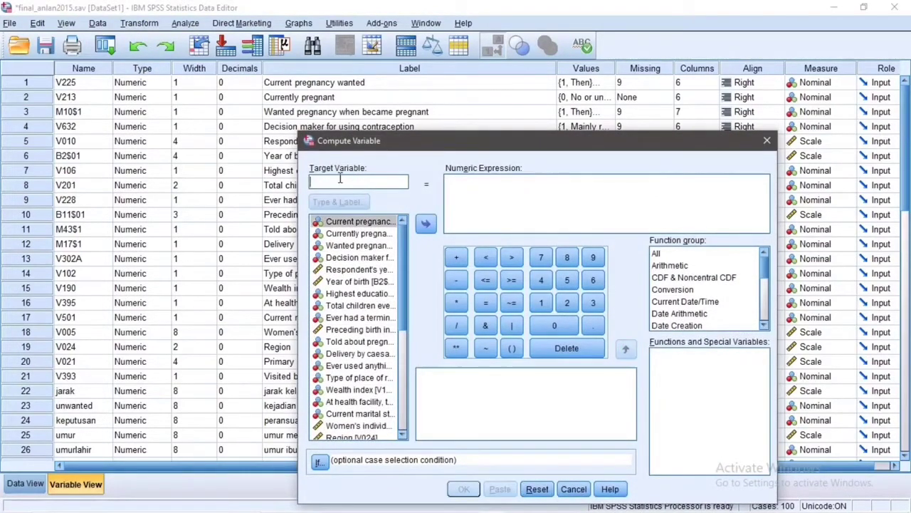
text(BOBOT)
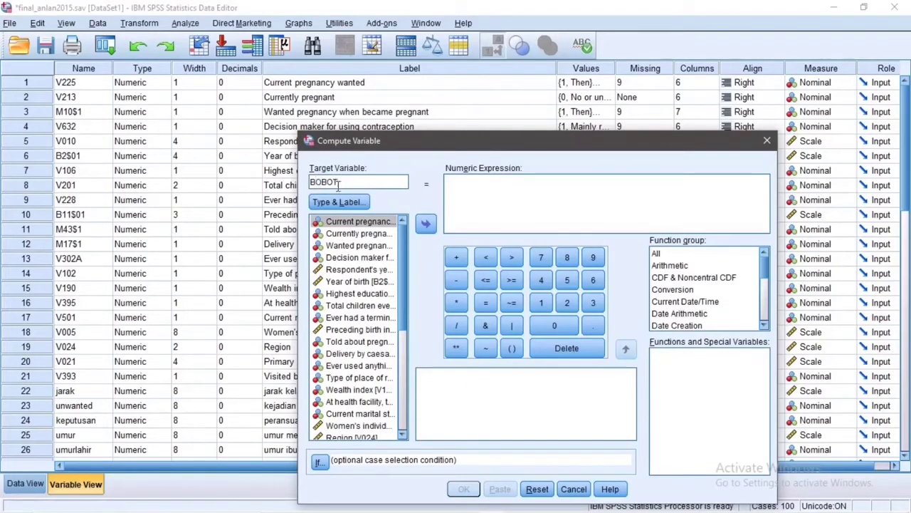
text(_NORMAL)
- Set the numeric expression to V005 / 1024284.705514 using the copied mean, and compute the variable
drag(406, 326, 414, 414)
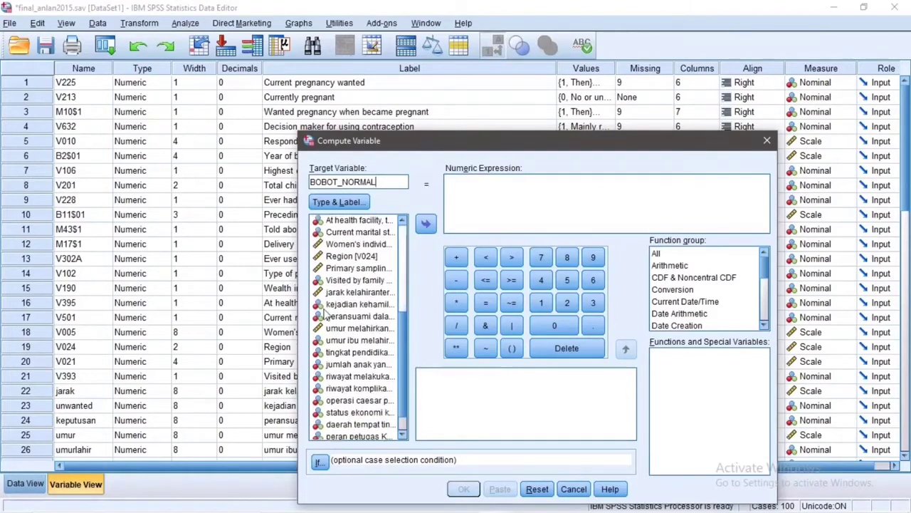
click(371, 243)
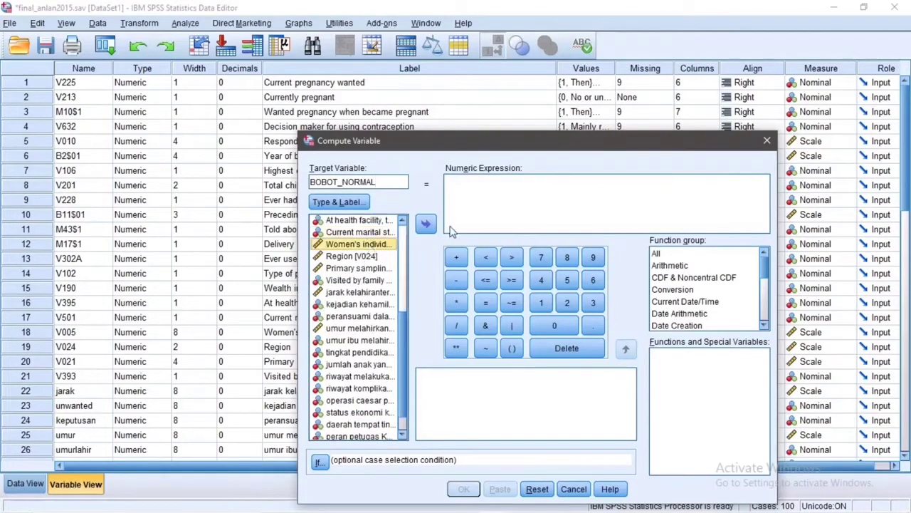
click(426, 223)
click(456, 325)
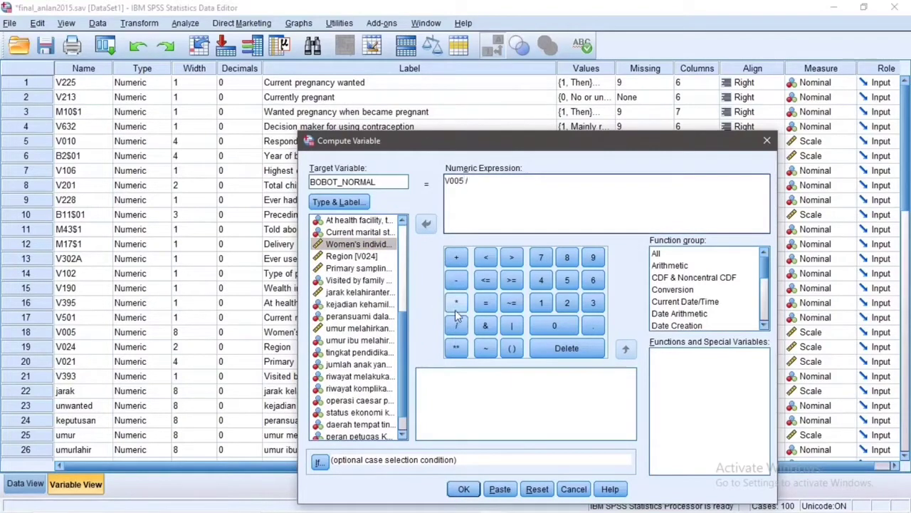
key(ctrl+v)
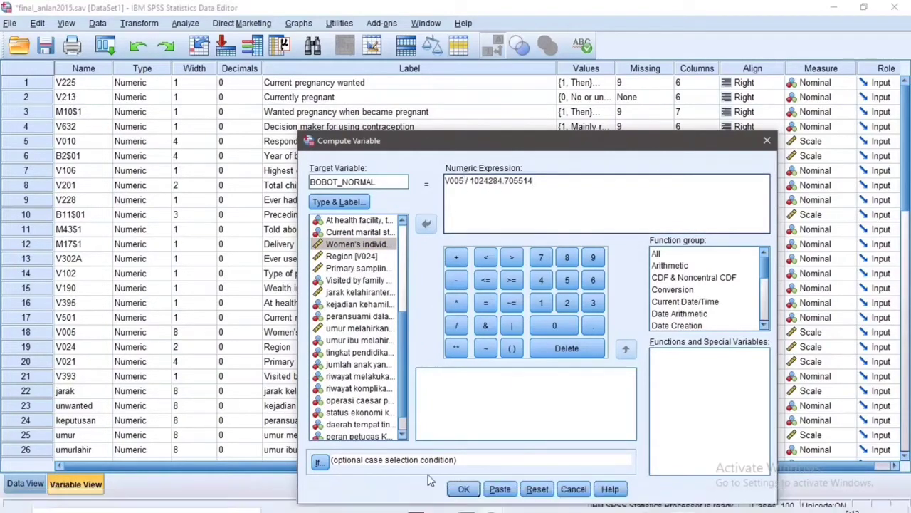
click(464, 489)
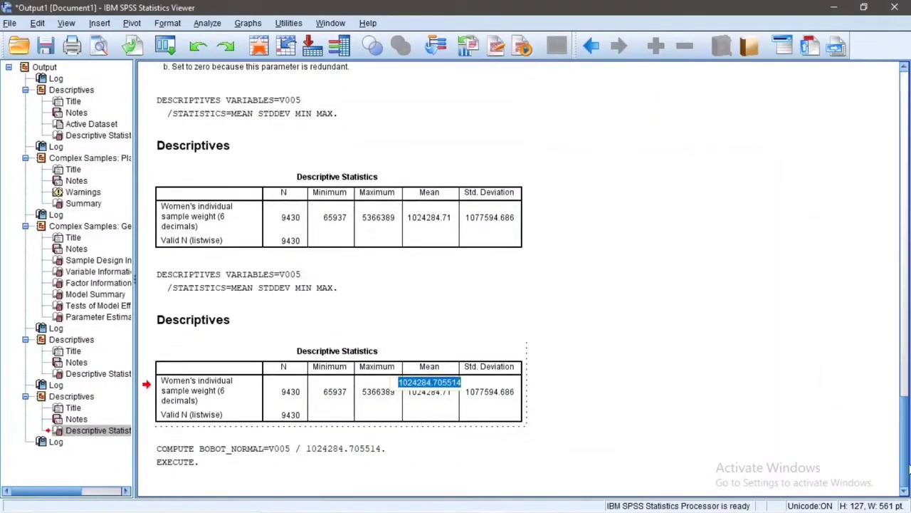
- Return to the data editor, locate the BOBOT_NORMAL variable row, and widen the Name column
click(331, 22)
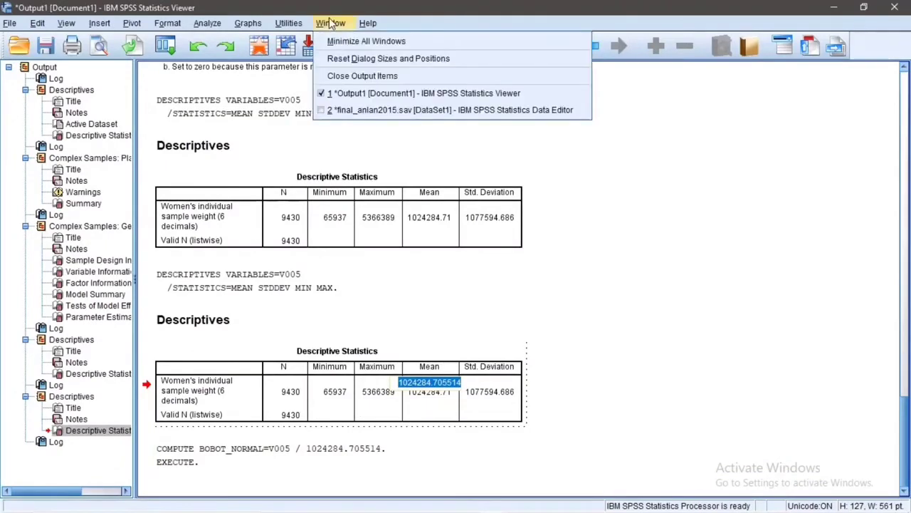
click(382, 110)
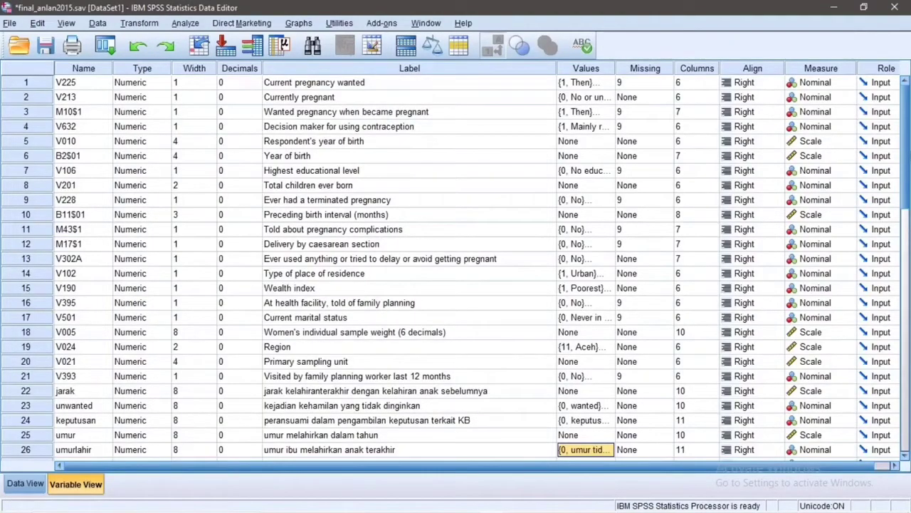
scroll(246, 193, down, 9)
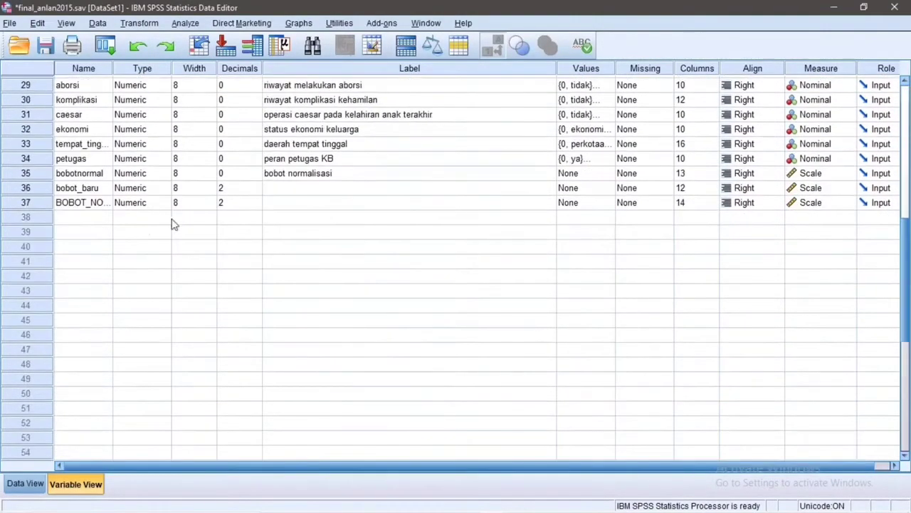
click(71, 207)
click(26, 204)
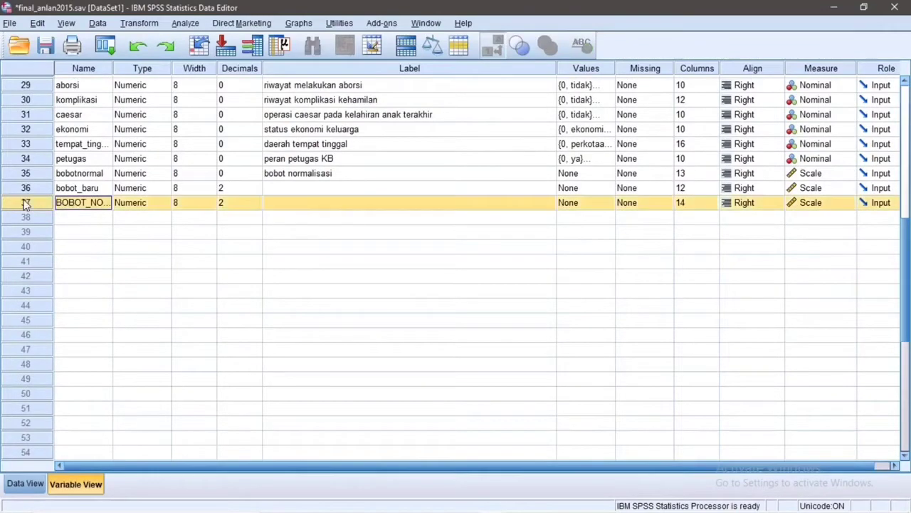
click(117, 69)
drag(113, 69, 140, 86)
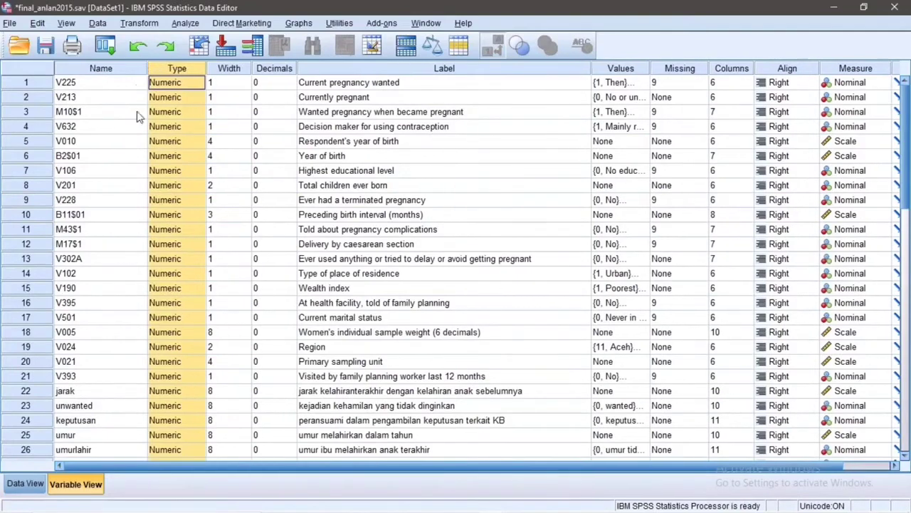
- Start Complex Samples analysis preparation with a new plan file named TUGASANDAS on drive D, and continue to the design variables
click(186, 24)
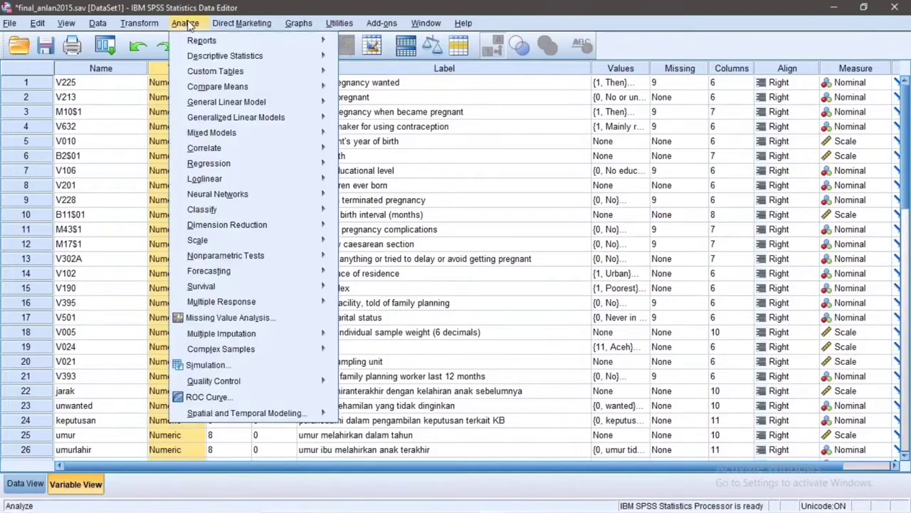
mouse_move(316, 337)
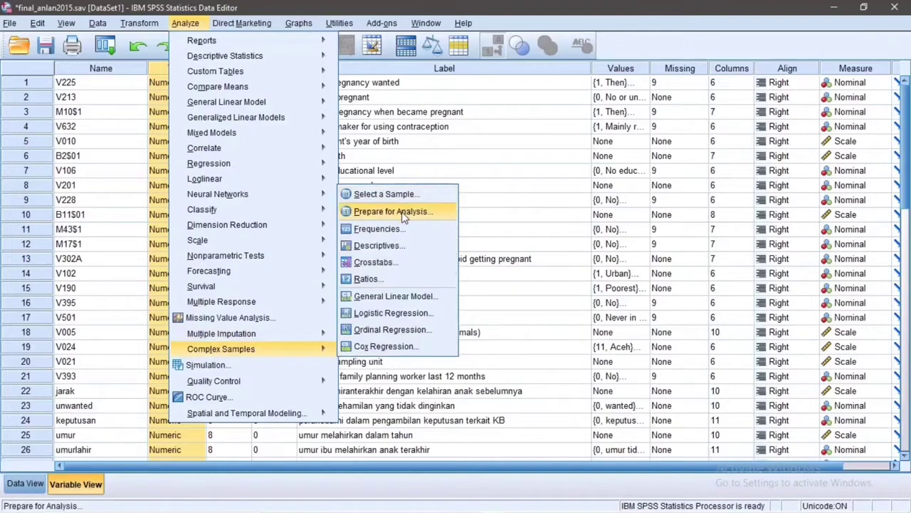
click(403, 213)
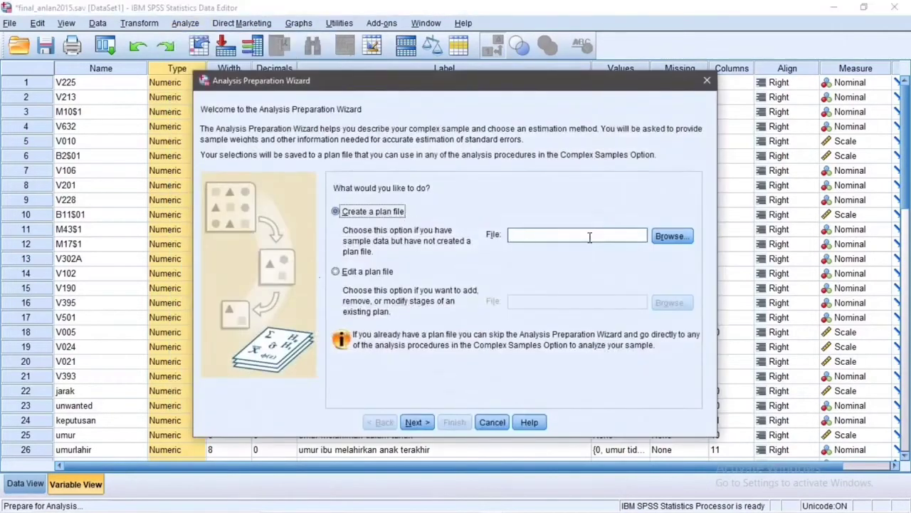
click(663, 240)
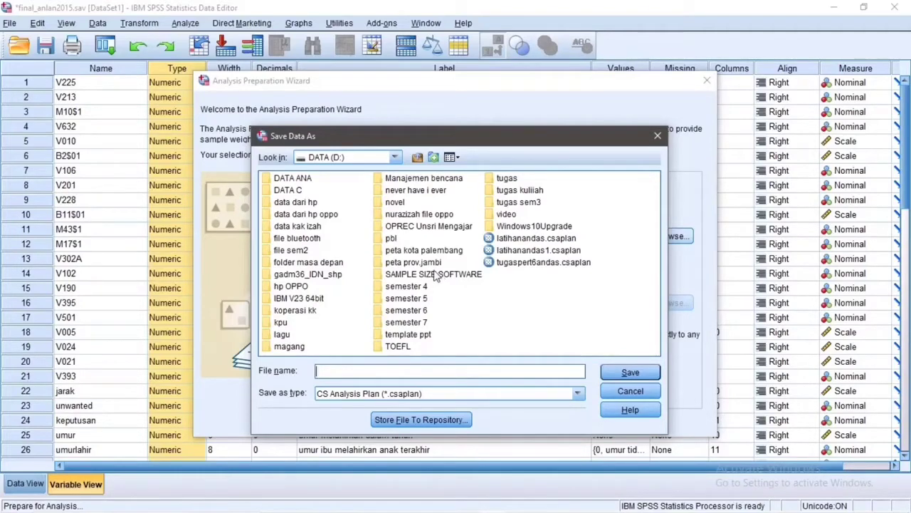
text(TUGAS)
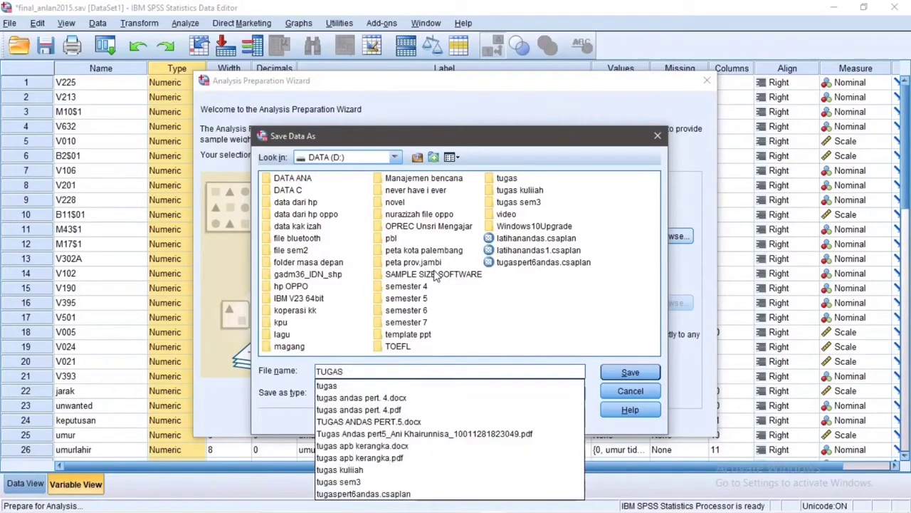
text(ANDAS)
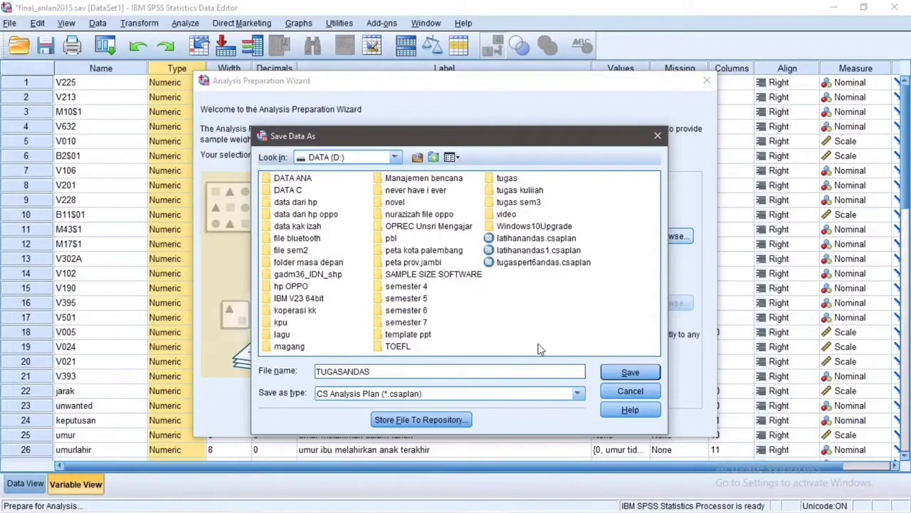
click(617, 373)
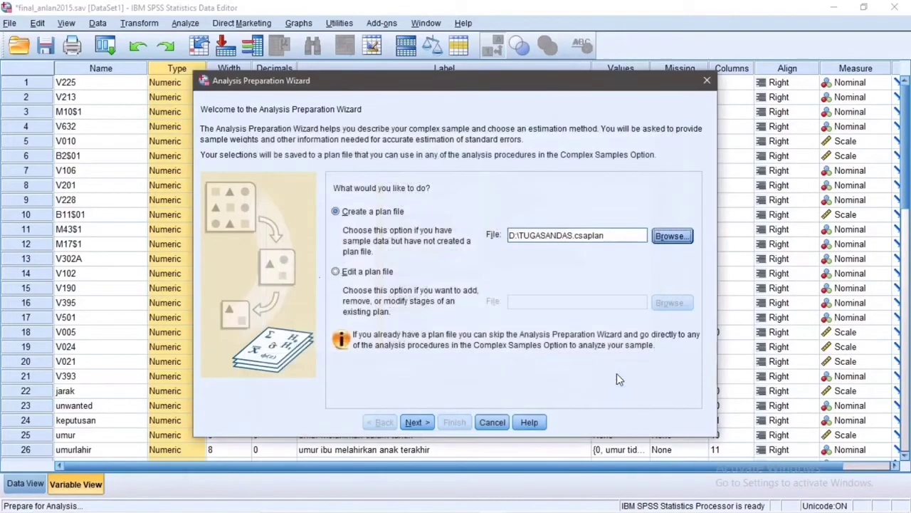
click(419, 422)
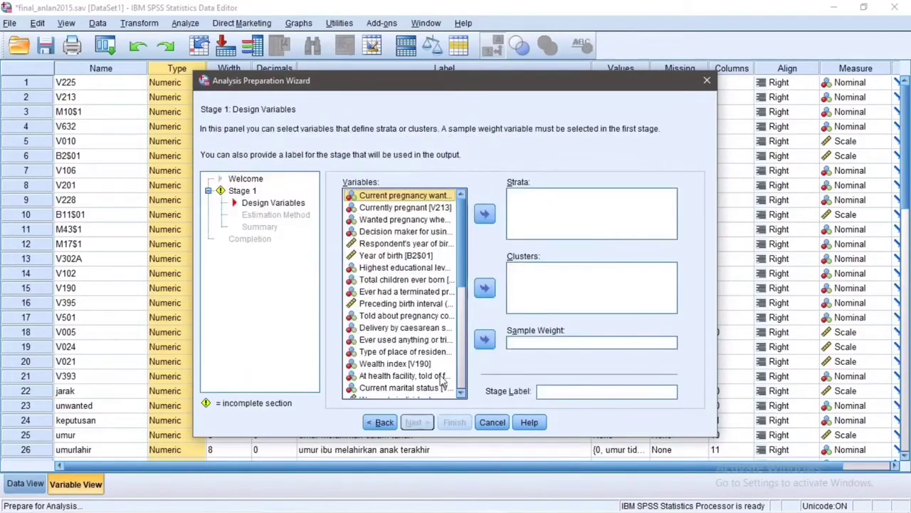
- Assign Region [V024] as the strata variable and Primary sampling unit [V021] as the cluster variable
scroll(466, 322, down, 2)
scroll(466, 322, down, 2)
click(412, 274)
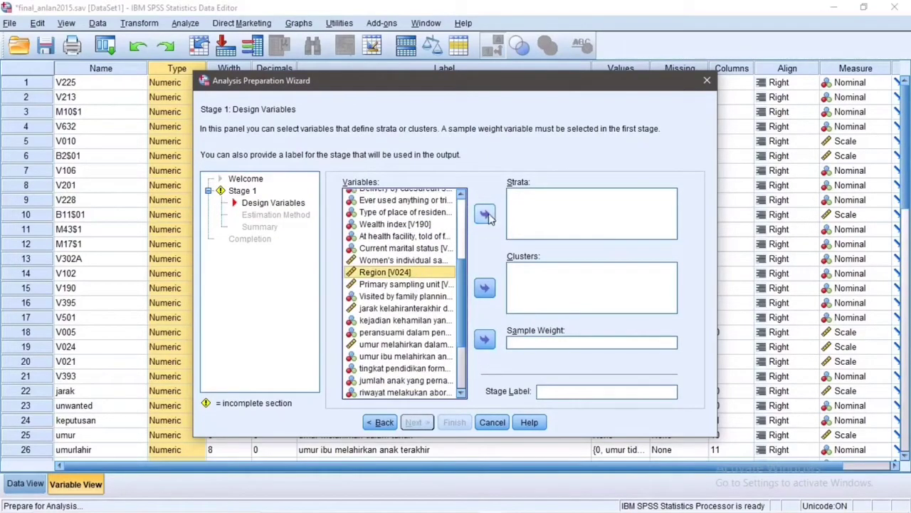
click(486, 215)
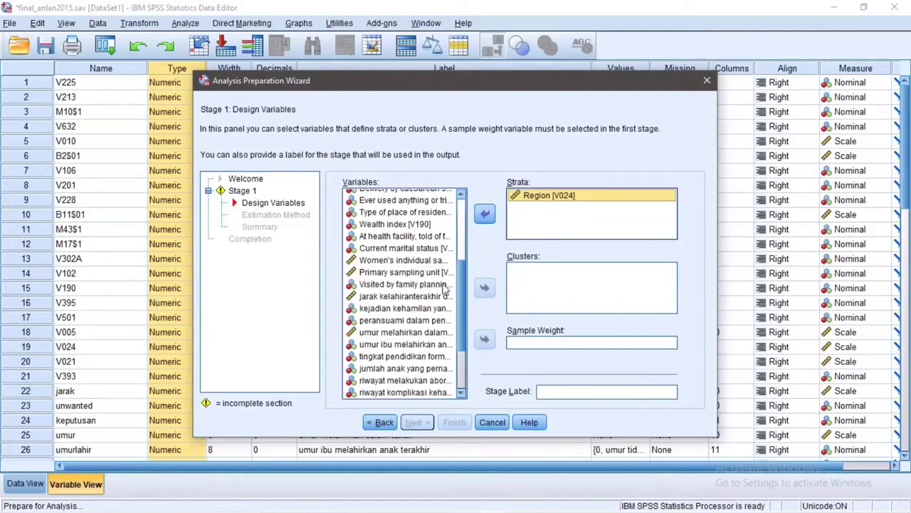
click(436, 274)
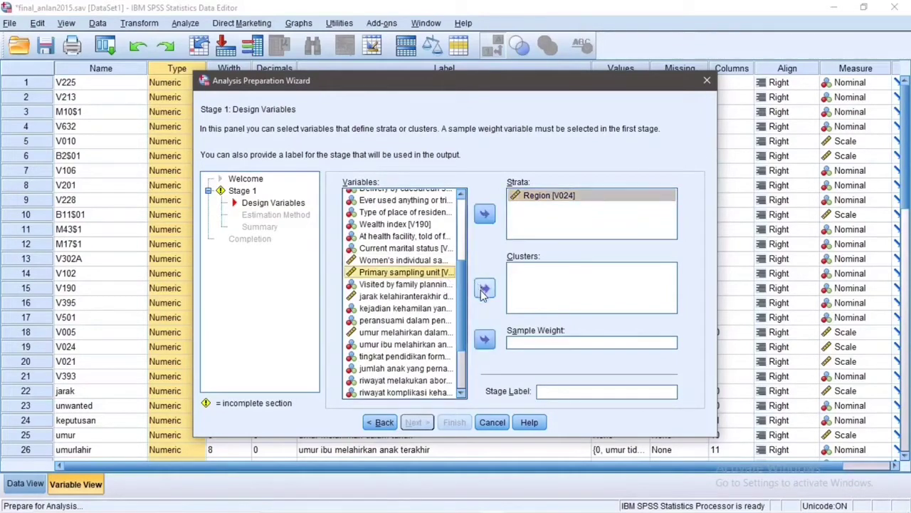
click(483, 291)
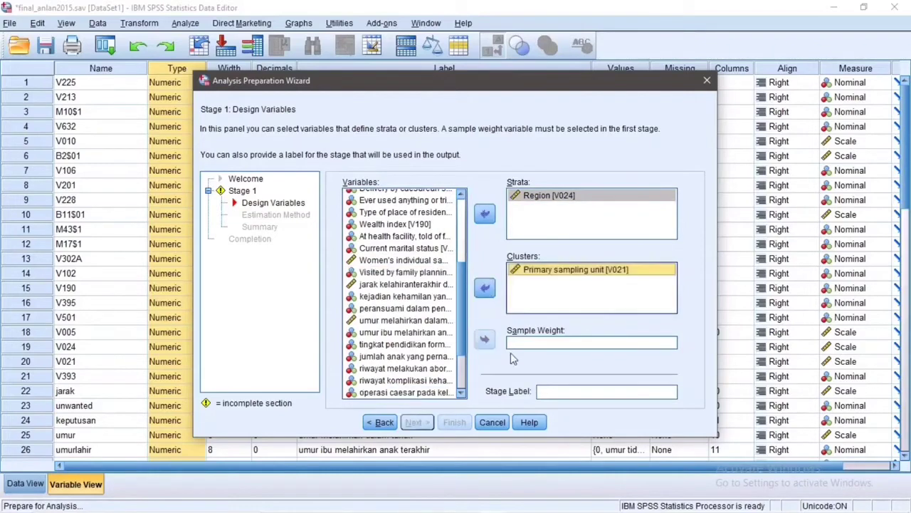
- Assign BOBOT_NORMAL as the sample weight in the Stage 1 design variables
click(403, 368)
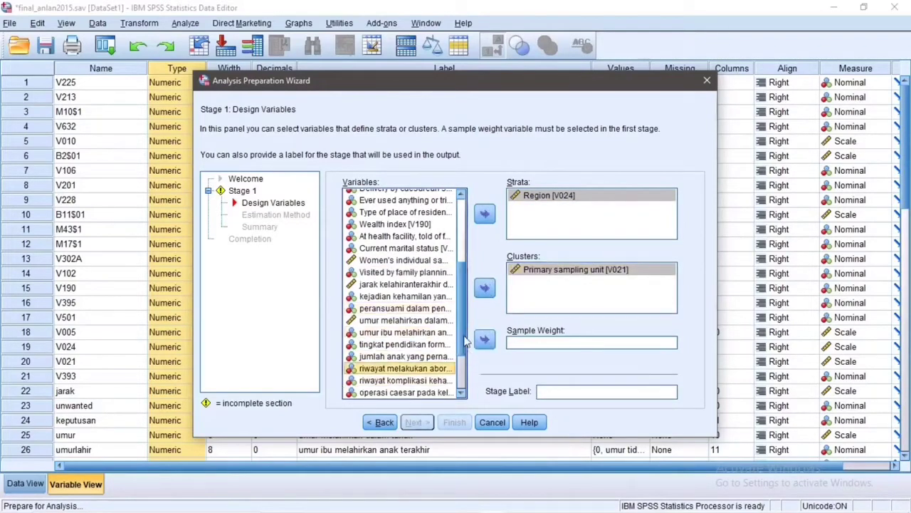
scroll(470, 363, down, 2)
scroll(469, 363, down, 1)
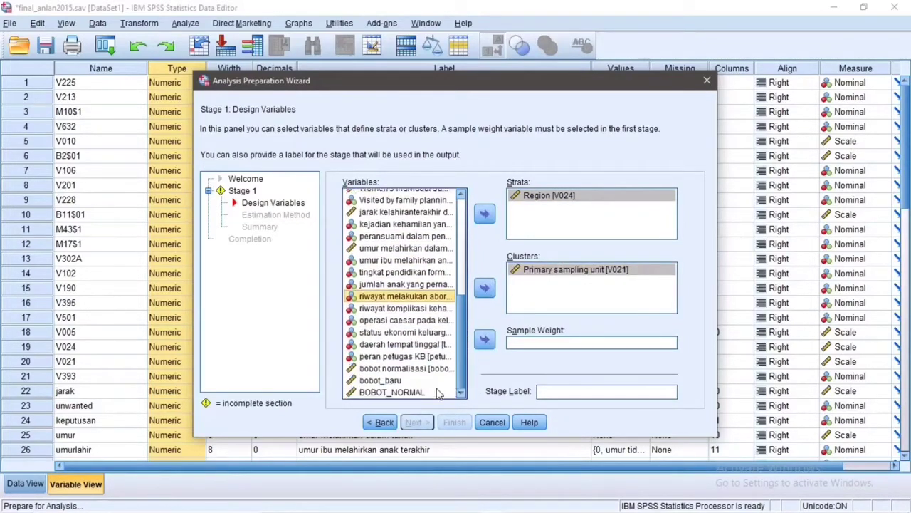
click(398, 393)
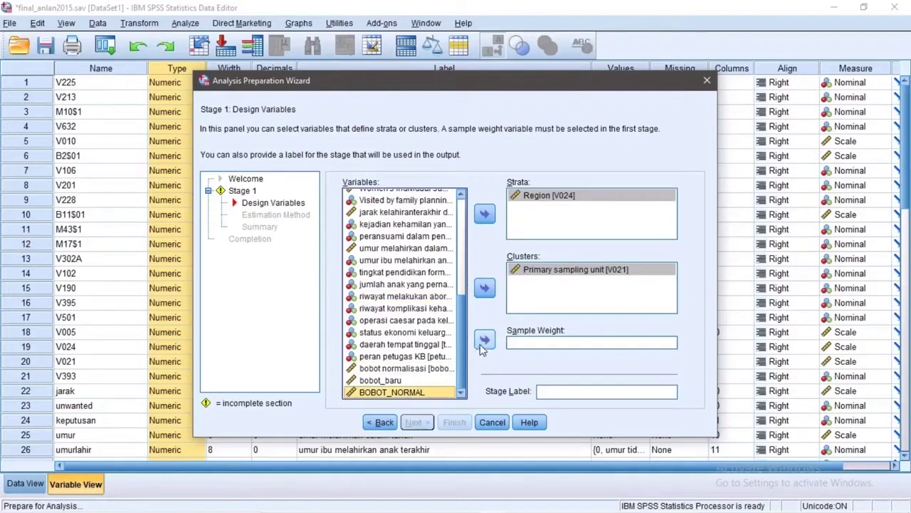
click(484, 341)
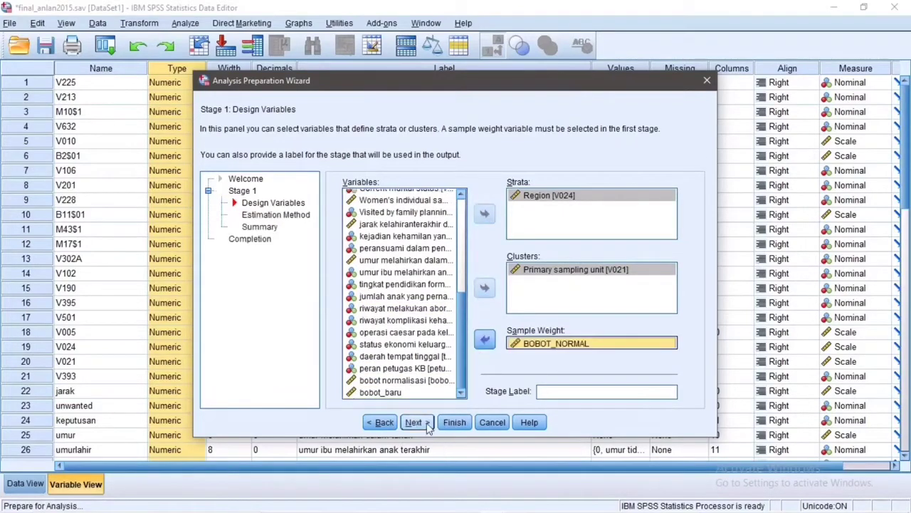
- Accept the estimation method and finish the analysis preparation, saving the Stage 1 specifications to the plan file
click(414, 422)
click(416, 422)
click(416, 422)
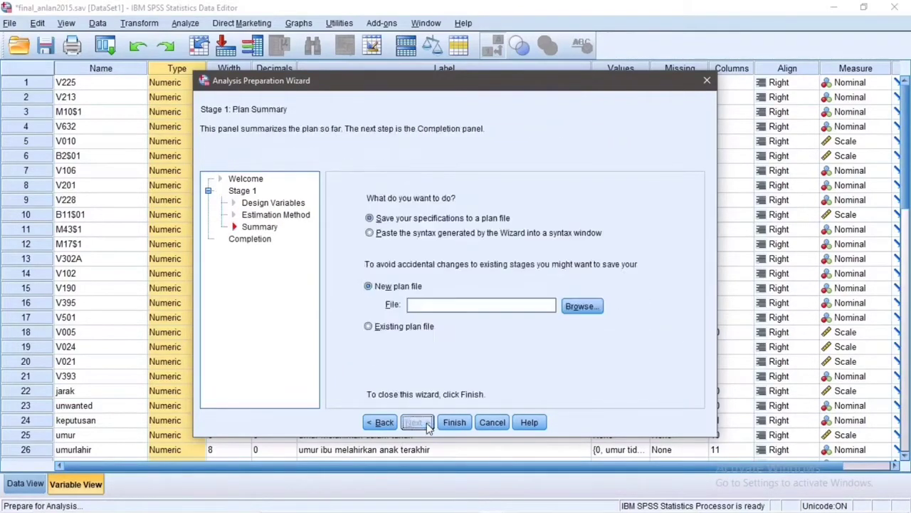
click(454, 422)
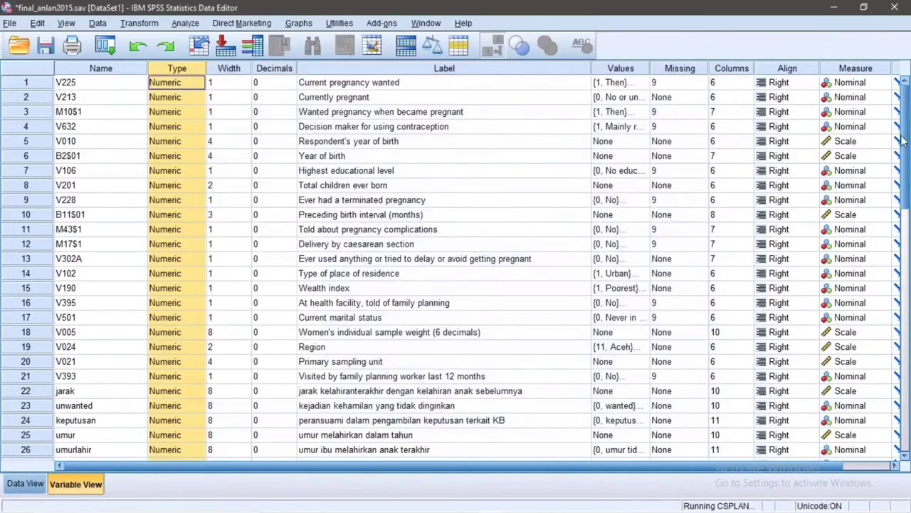
- Start a Complex Samples General Linear Model using the plan file TUGASANDAS.csaplan from drive D with the default joint probabilities file
scroll(906, 179, down, 6)
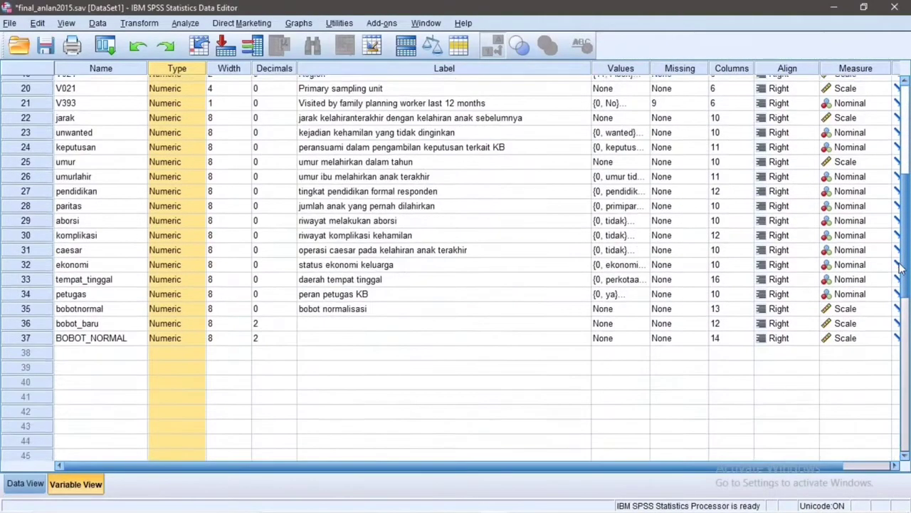
scroll(906, 179, up, 7)
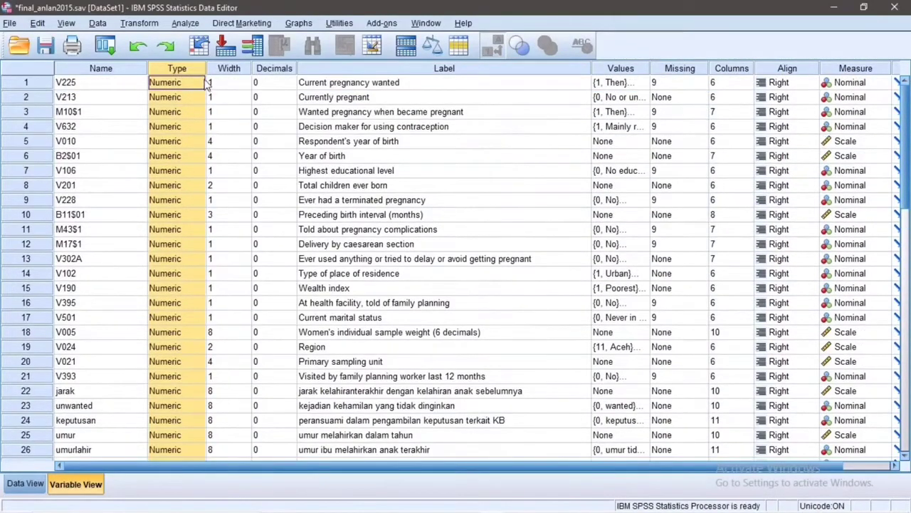
click(185, 23)
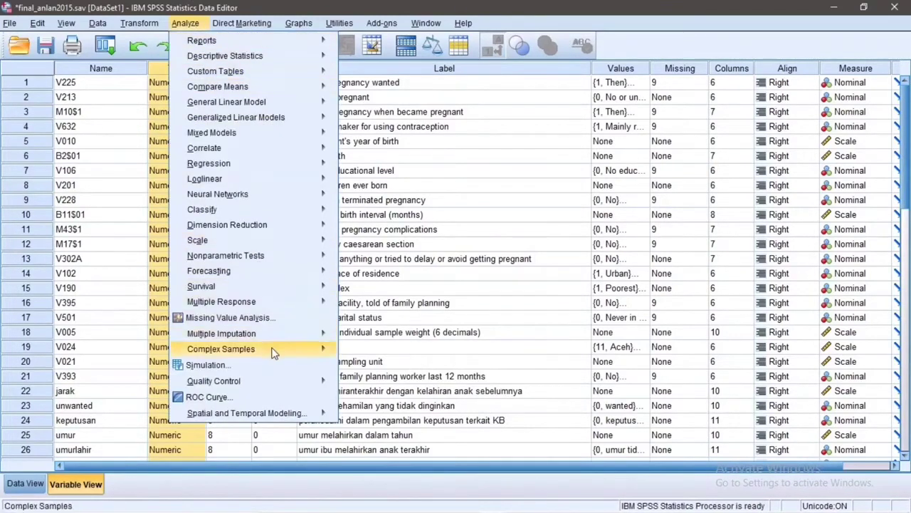
mouse_move(307, 349)
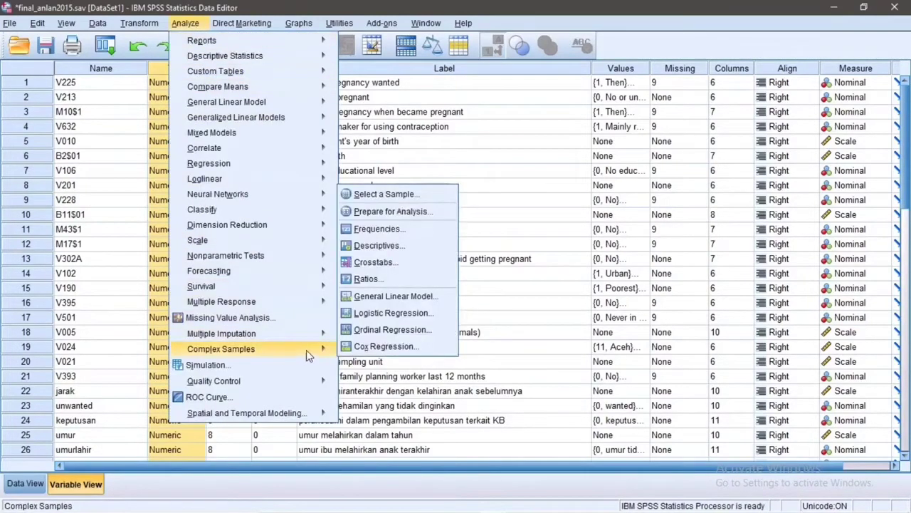
click(401, 304)
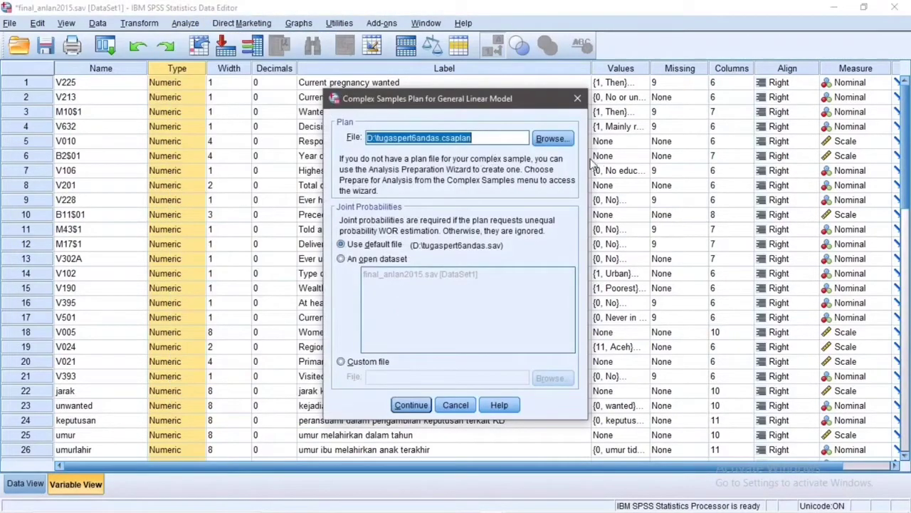
click(556, 150)
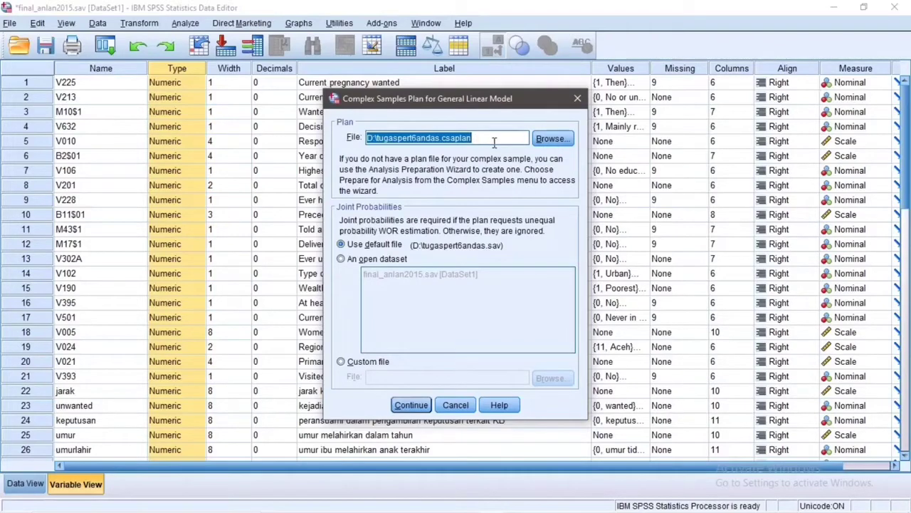
click(547, 140)
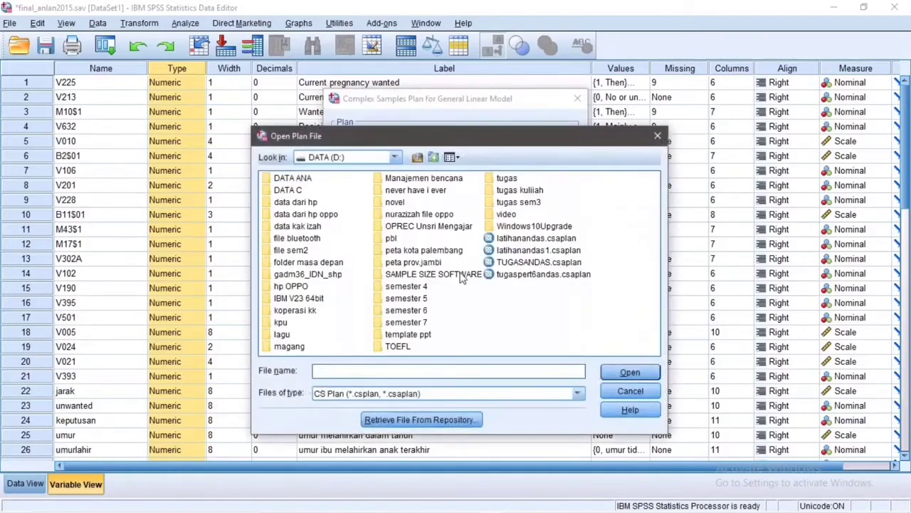
click(540, 262)
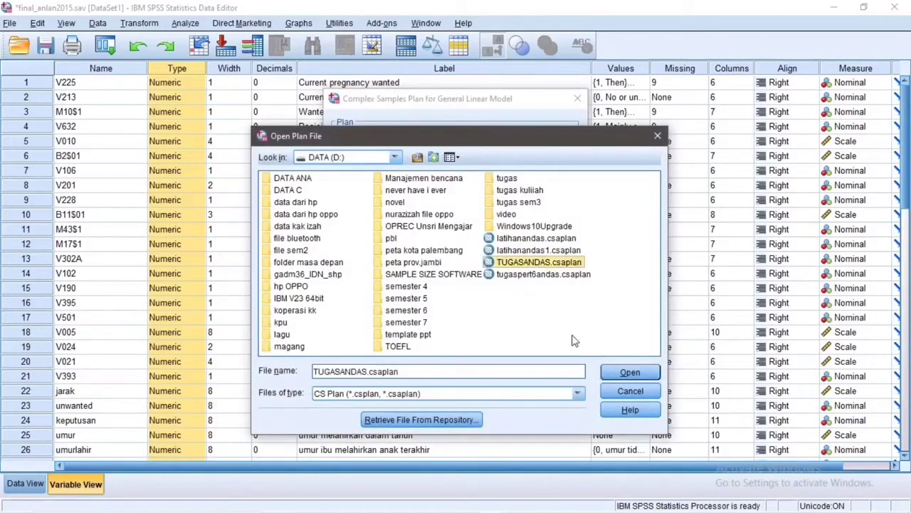
click(626, 372)
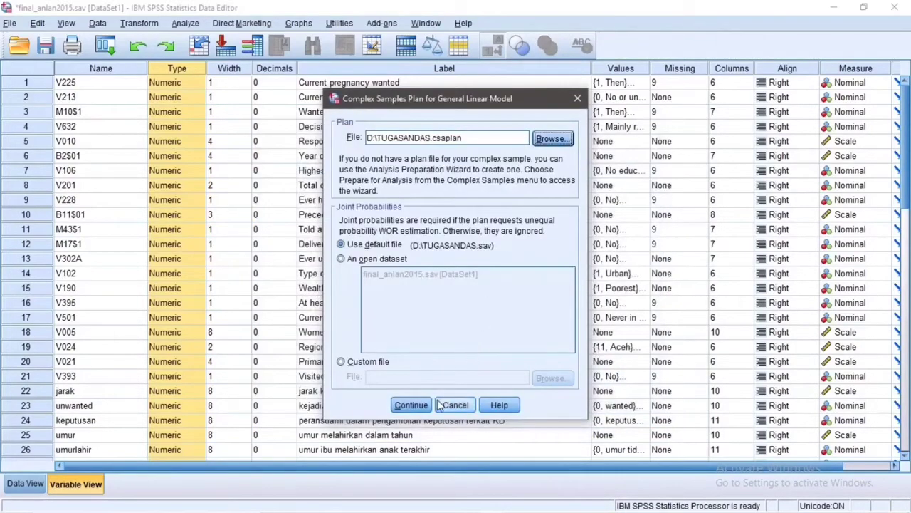
click(410, 405)
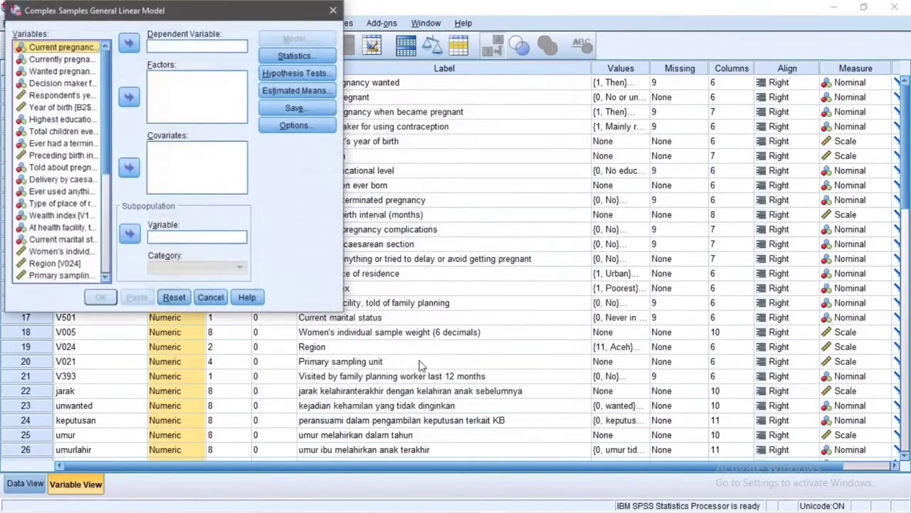
- Assign the variable umur melahirkan dalam tahun as the dependent variable of the general linear model
drag(170, 11, 510, 115)
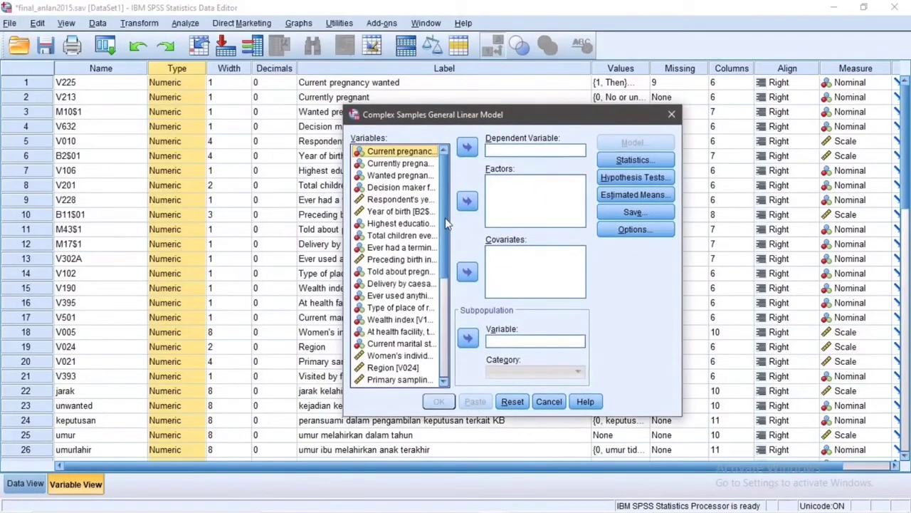
scroll(450, 246, down, 2)
scroll(450, 246, down, 3)
scroll(450, 213, up, 5)
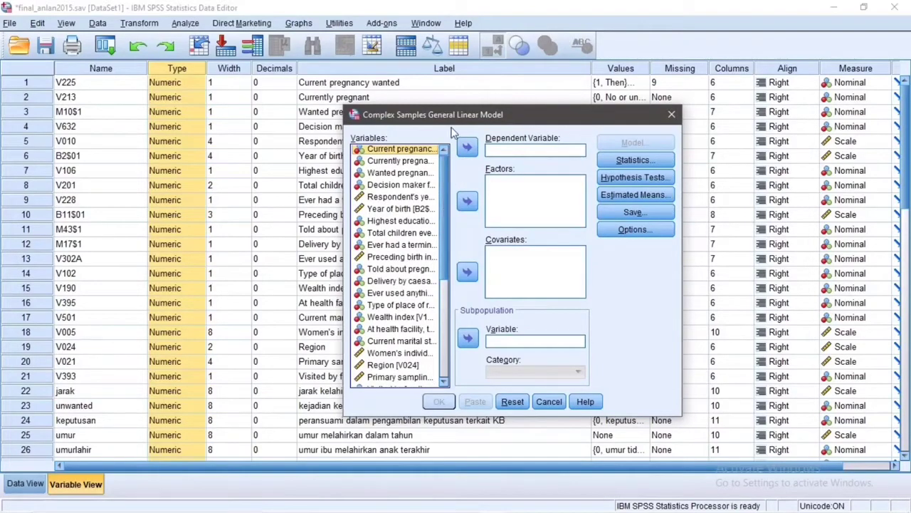
scroll(439, 223, down, 2)
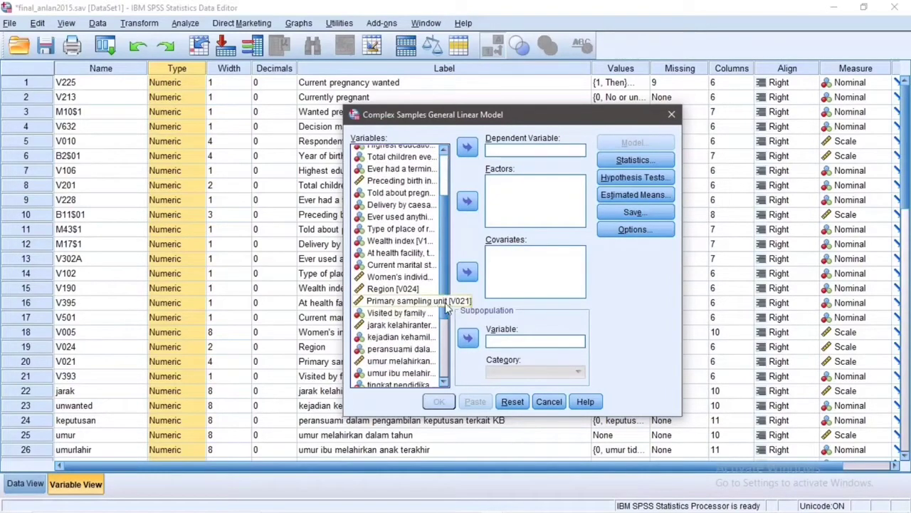
scroll(447, 313, down, 1)
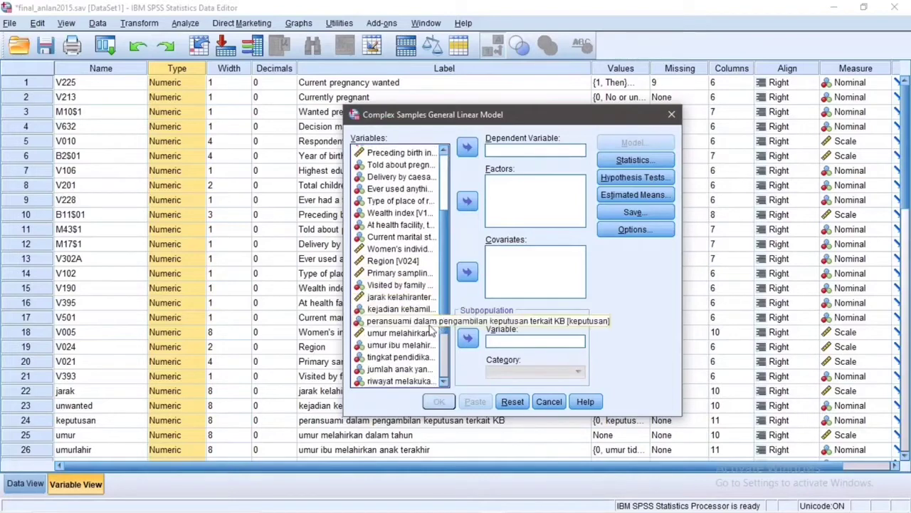
click(427, 334)
click(467, 146)
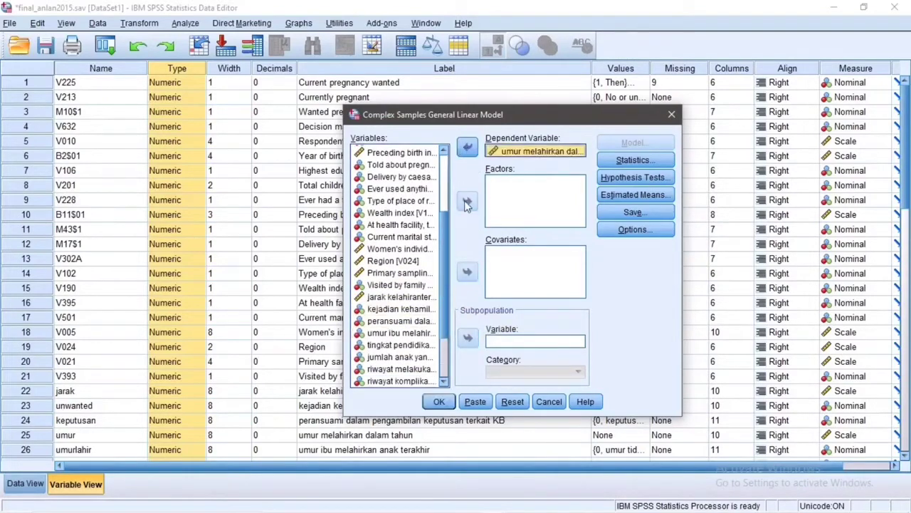
- Add daerah tempat tinggal [tempat_tinggal] as a factor in the general linear model
drag(441, 283, 438, 321)
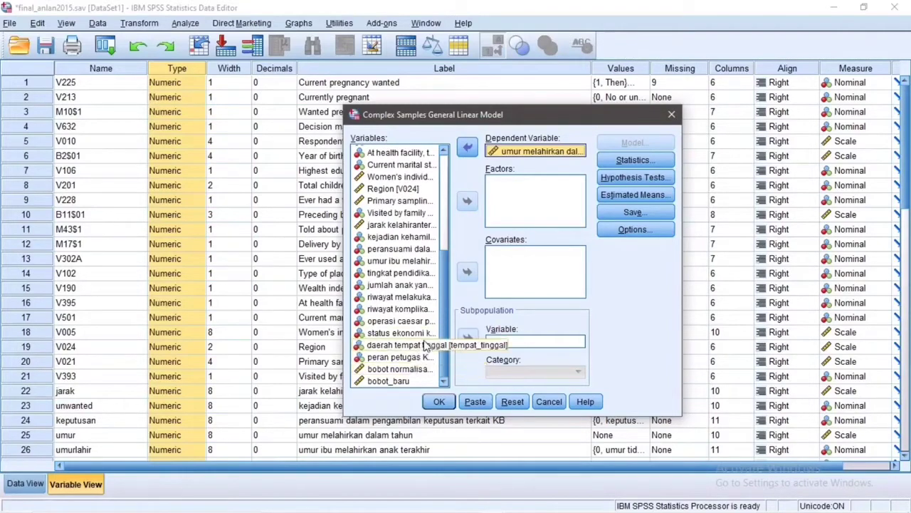
click(425, 345)
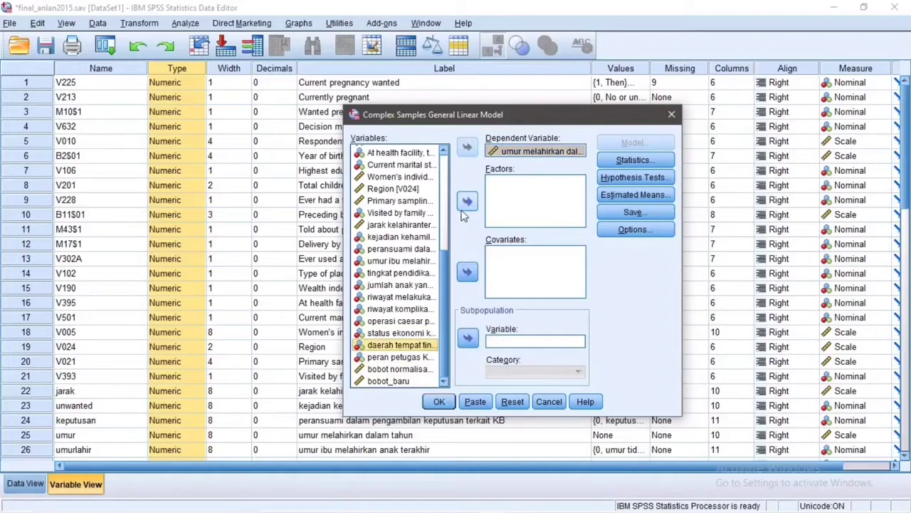
click(466, 202)
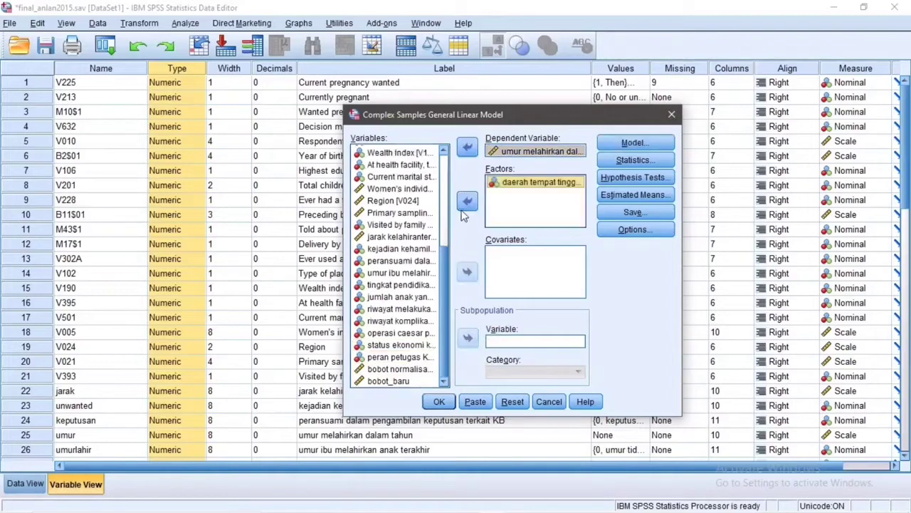
- Review the model effects, and request estimate, standard error, confidence interval, t-test, model fit, population means and sample design information as statistics
click(633, 143)
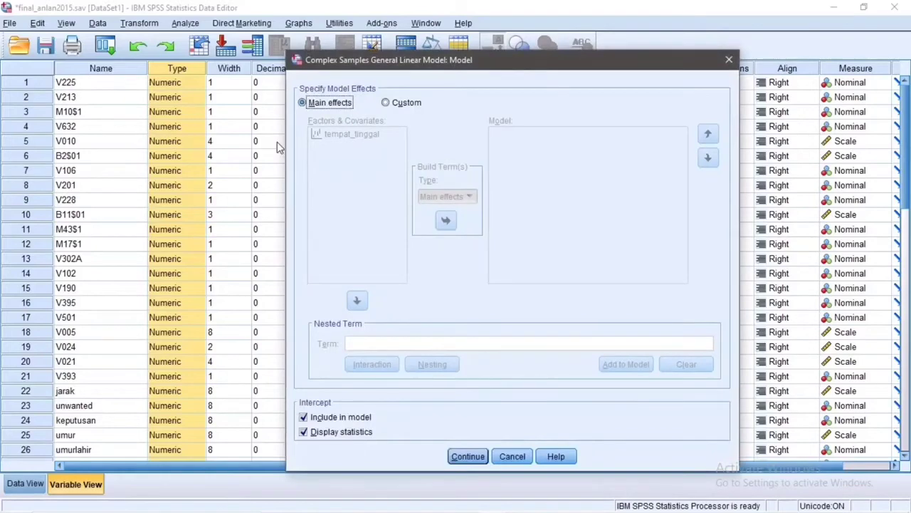
click(728, 60)
click(637, 160)
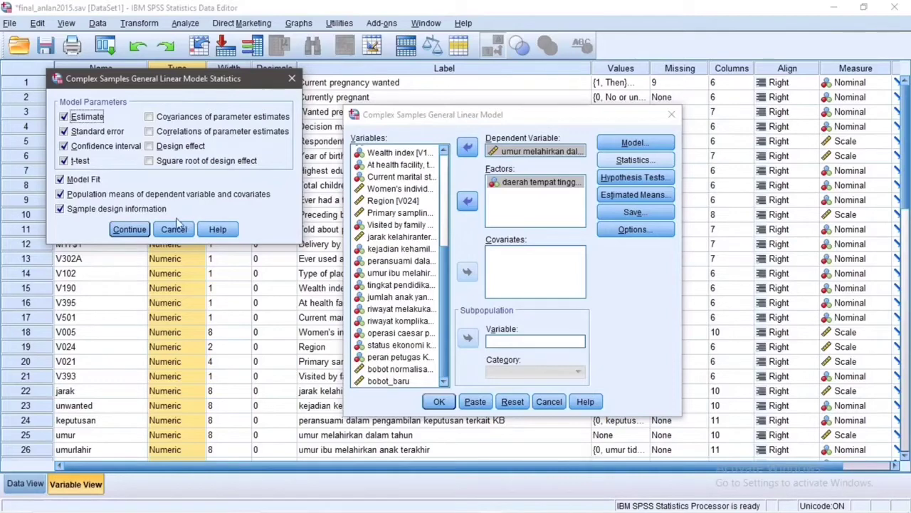
click(129, 231)
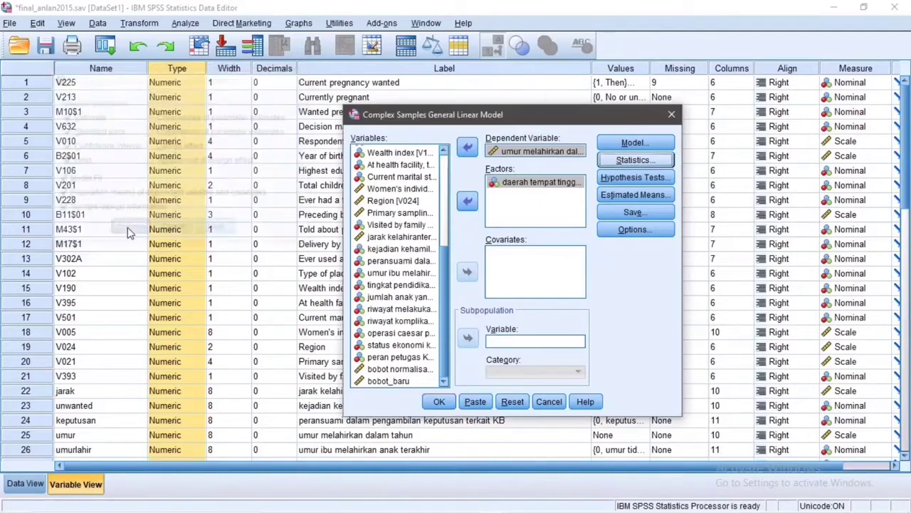
- Accept the F test statistic with design-based degrees of freedom and least significant difference adjustment, and check the estimated means settings
click(634, 177)
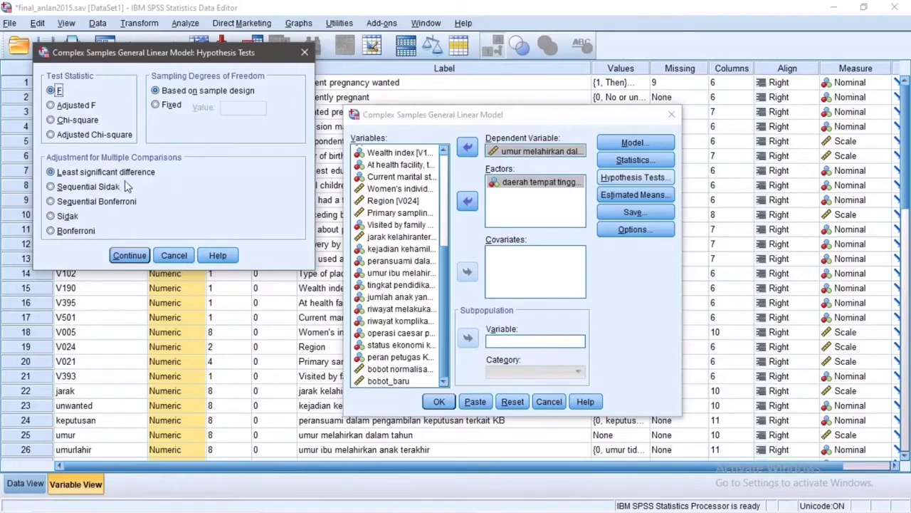
click(129, 257)
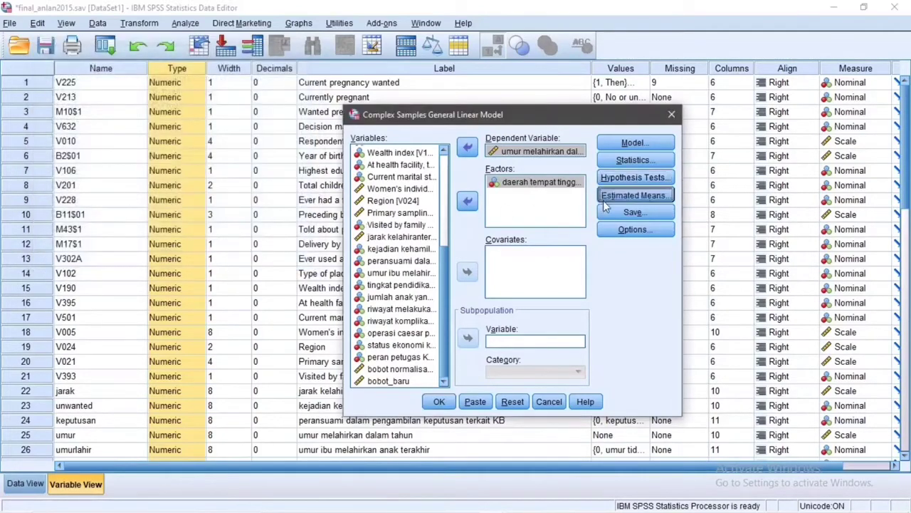
click(605, 200)
click(465, 430)
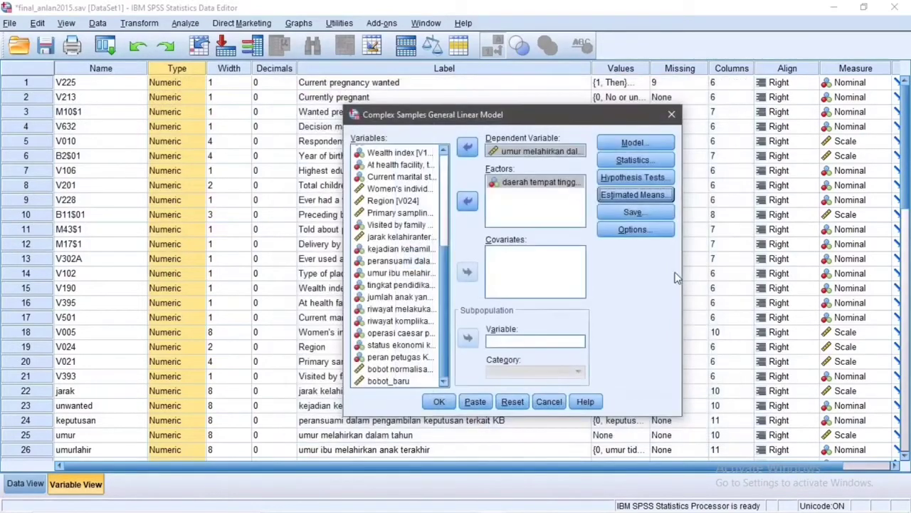
- Treat user-missing values as invalid with a 95% confidence interval, and run the general linear model analysis
click(631, 229)
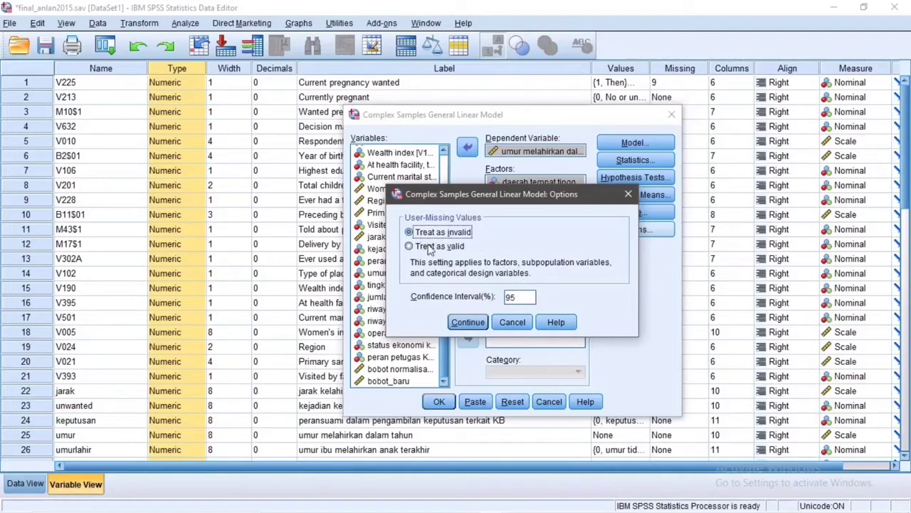
click(478, 323)
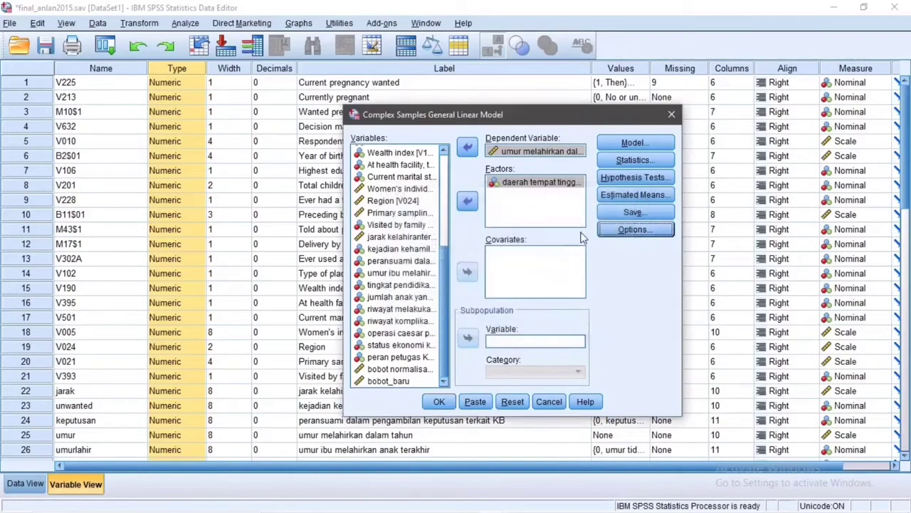
click(440, 402)
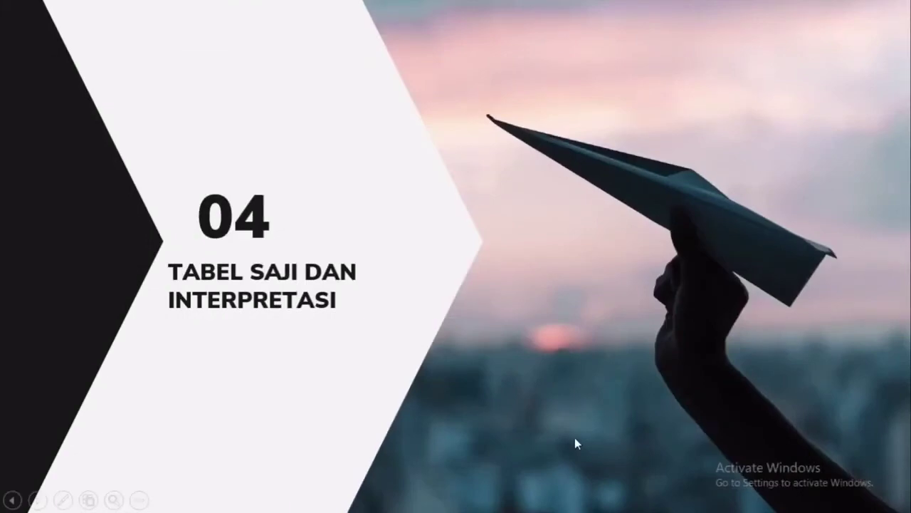
click(575, 441)
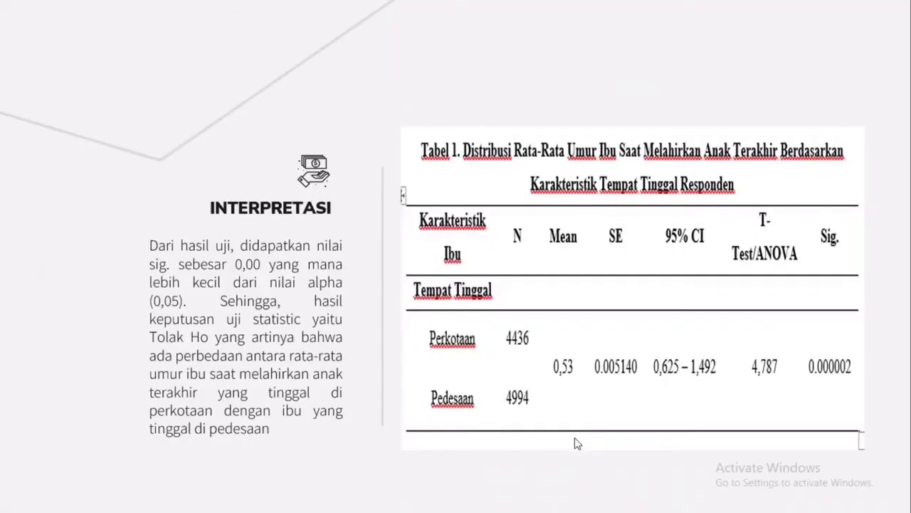